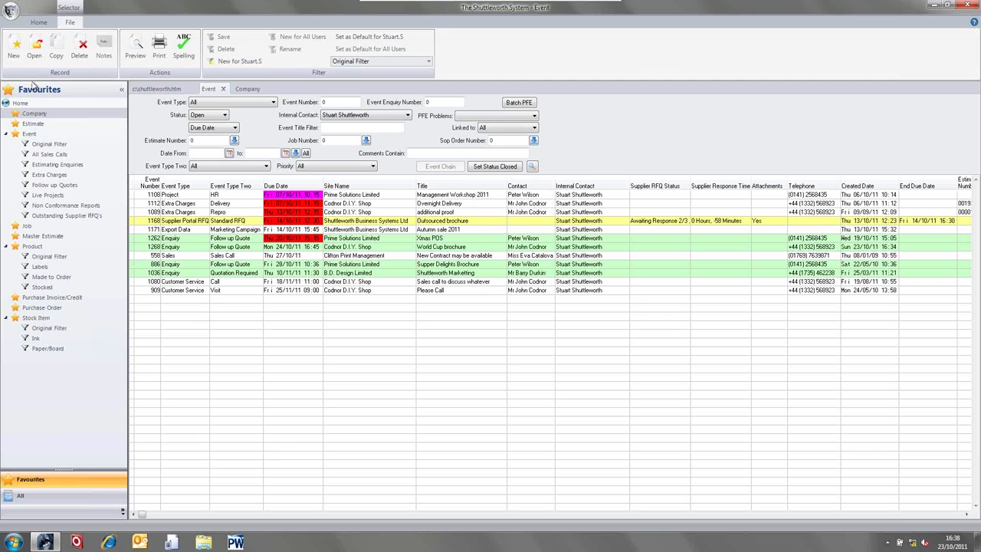
- Create a new event of type Enquiry with the title "World Cup Rugby Brochure"
left_click(15, 50)
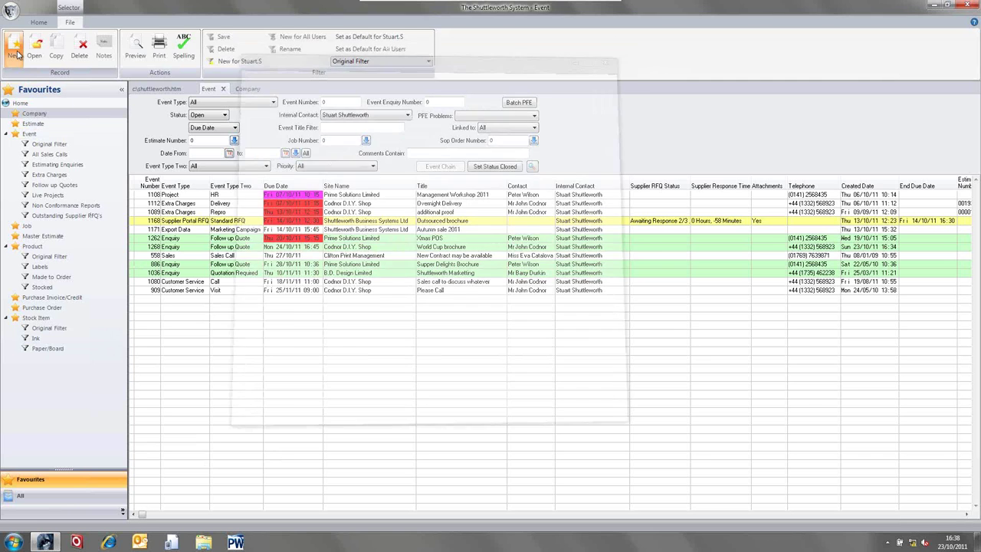
left_click(317, 155)
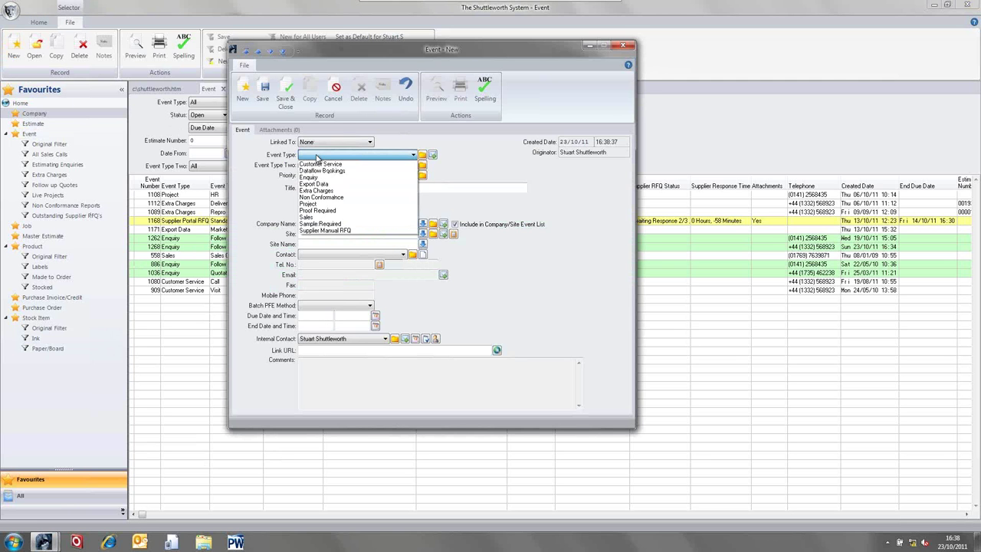
left_click(314, 177)
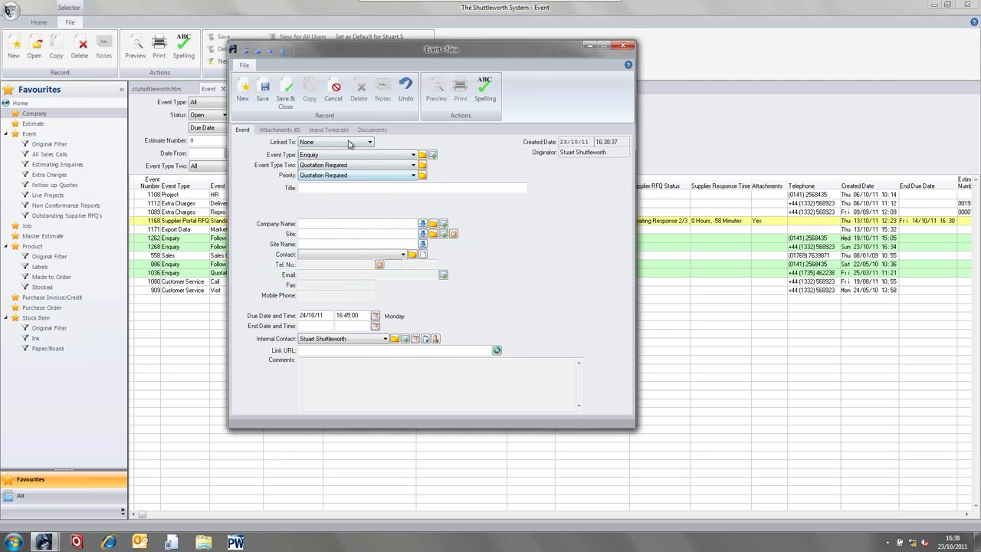
left_click(334, 188)
type("World")
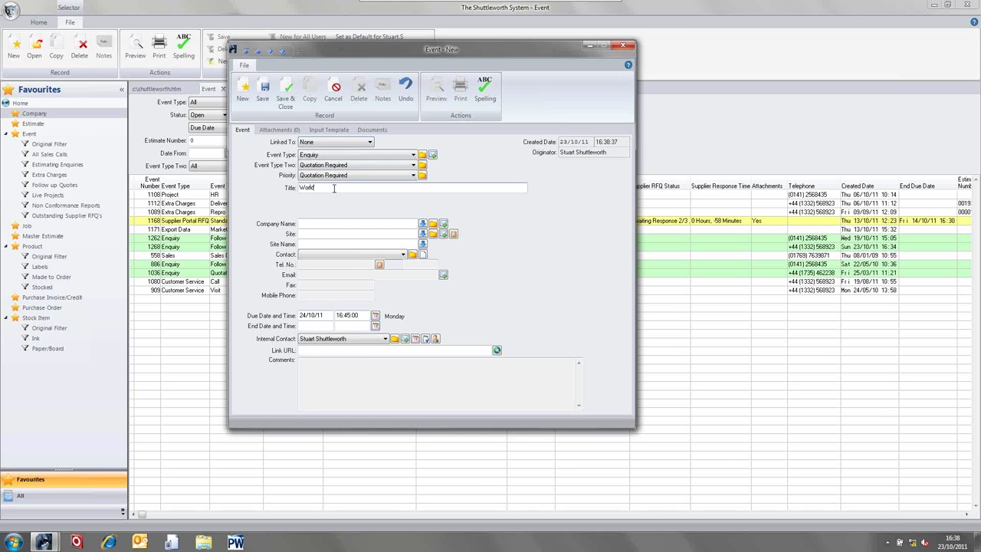
type(" Cup/ Rugby Biochure")
- Assign the enquiry to the company Codnor D.I.Y. Shop and save the event
left_click(312, 223)
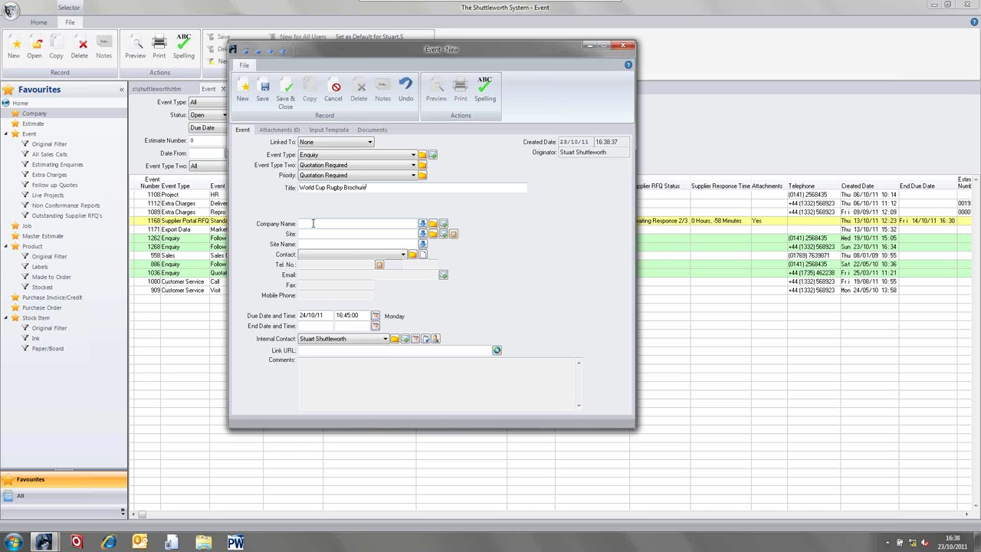
type("cod")
key("Tab")
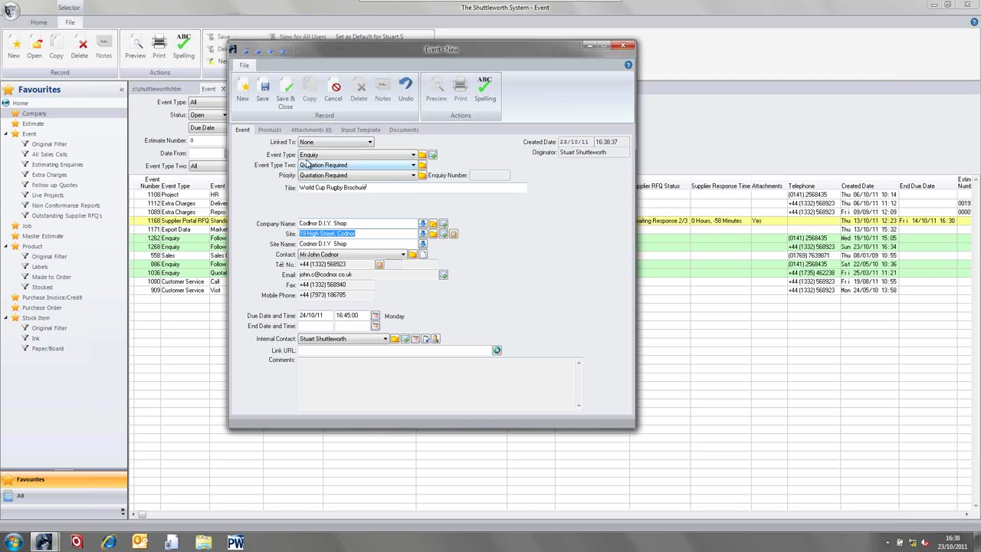
left_click(263, 91)
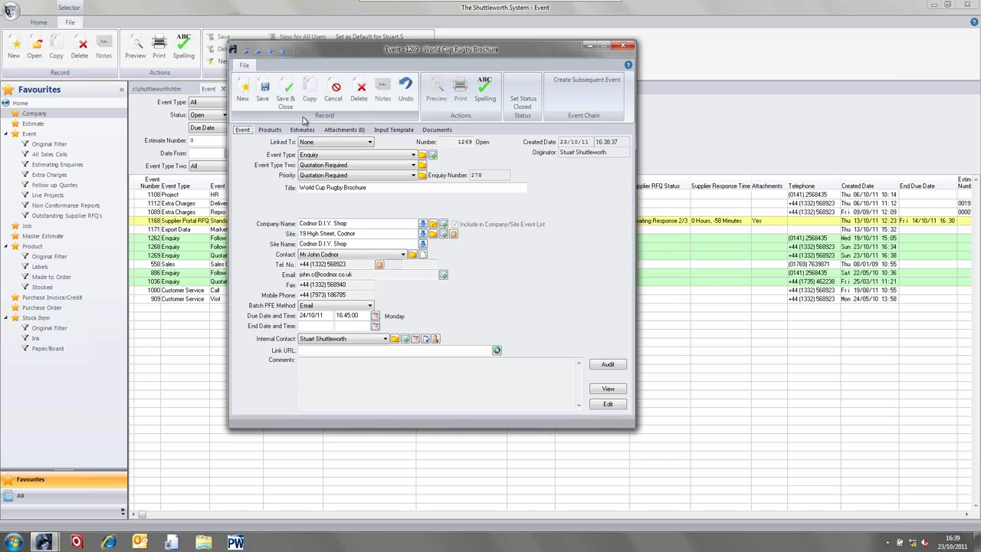
- Start a wizard estimate for the enquiry with product type Brochure and sub type Saddle Stitched With Cover, and save it
left_click(302, 132)
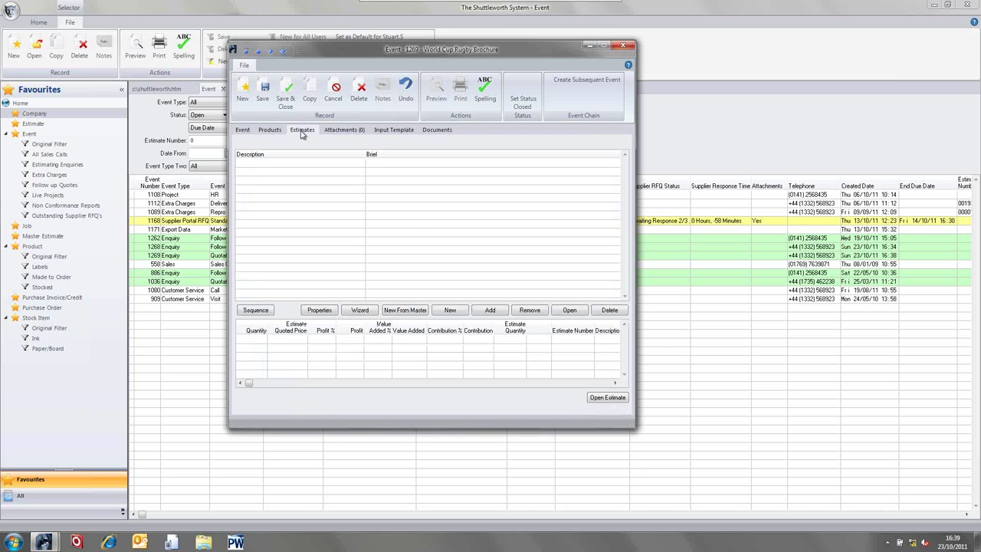
left_click(360, 310)
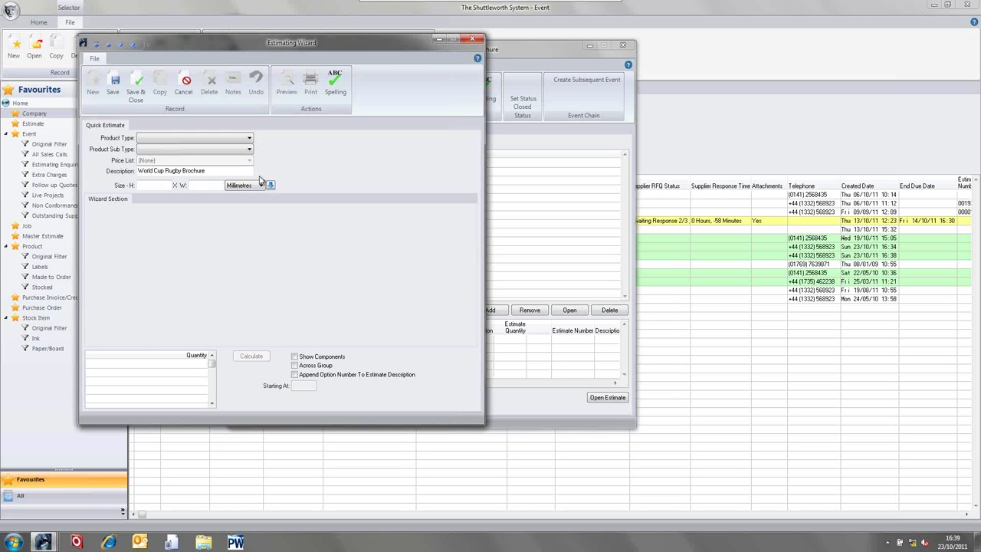
left_click(237, 141)
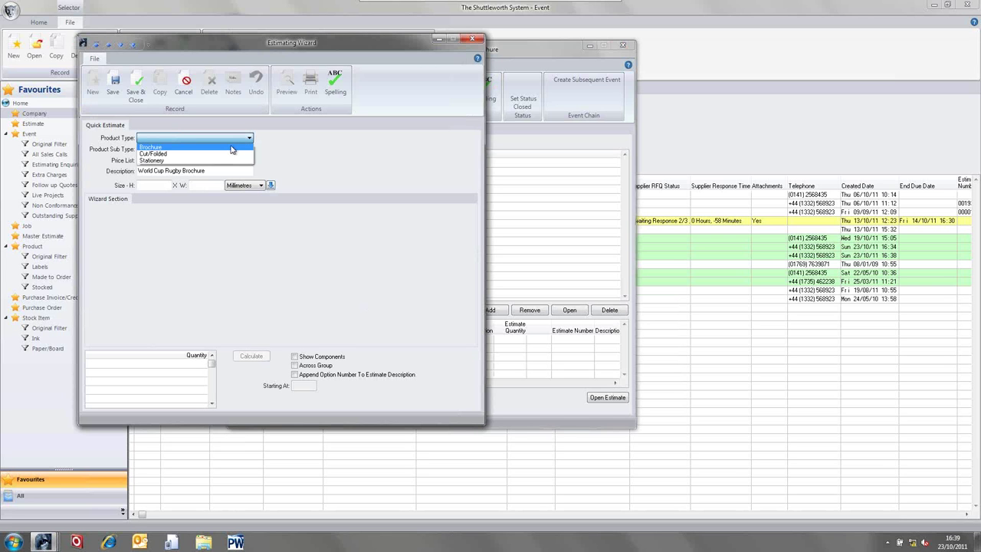
left_click(232, 147)
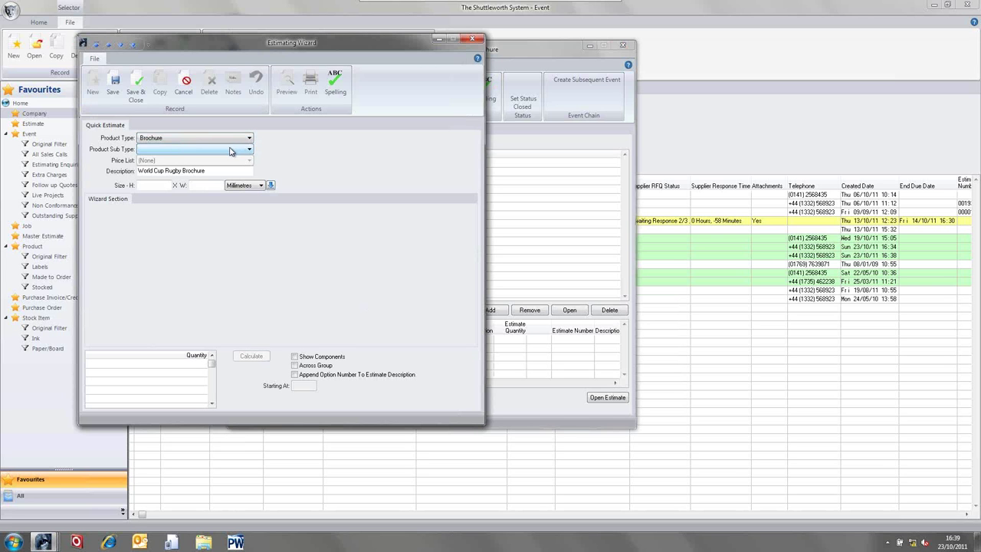
left_click(230, 151)
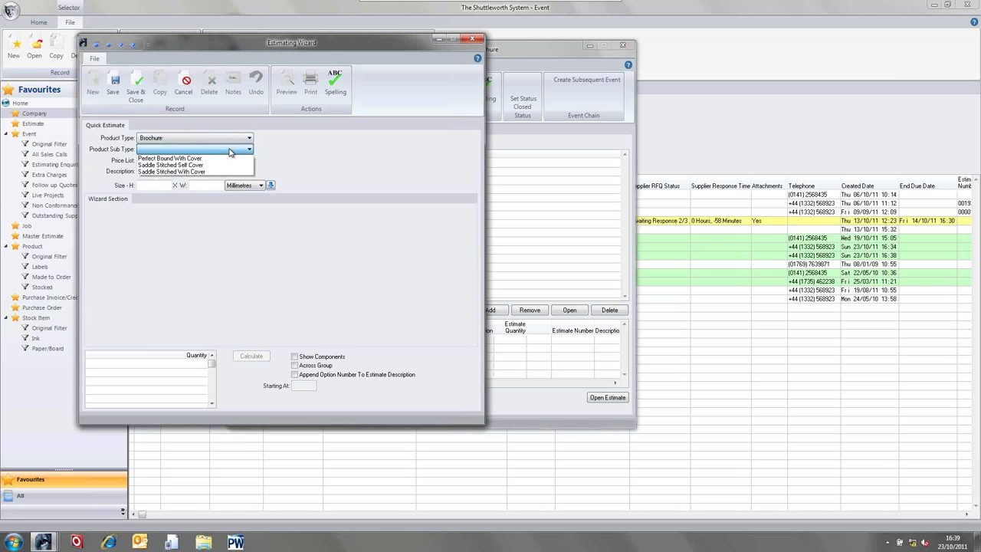
left_click(218, 172)
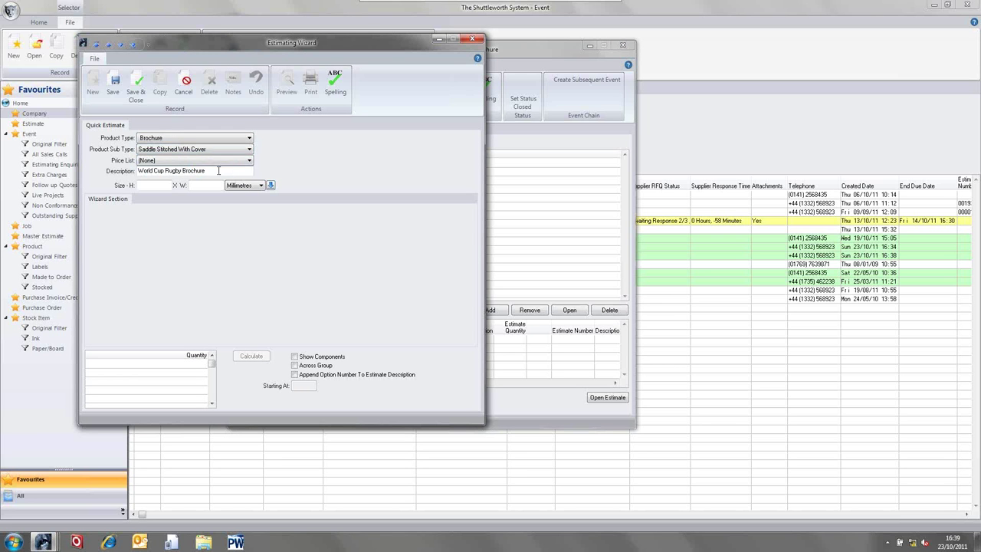
left_click(114, 80)
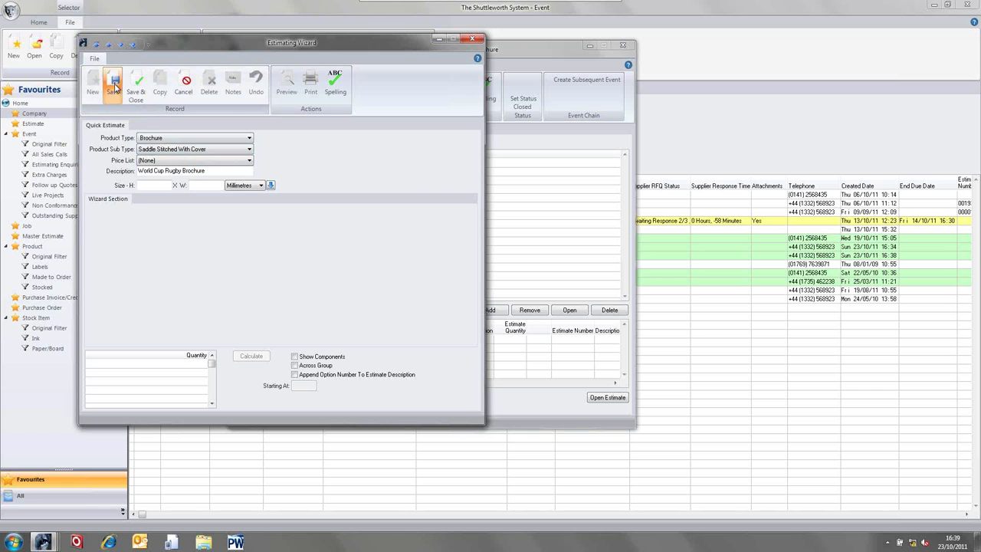
- Set the brochure size to A4 Portrait and the pre-press option to Standard
left_click(270, 186)
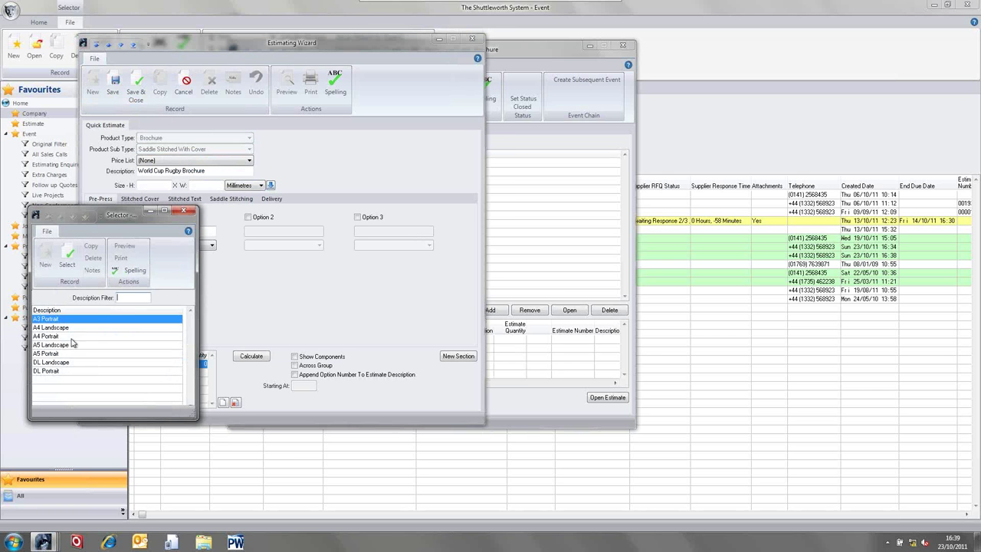
double_click(71, 340)
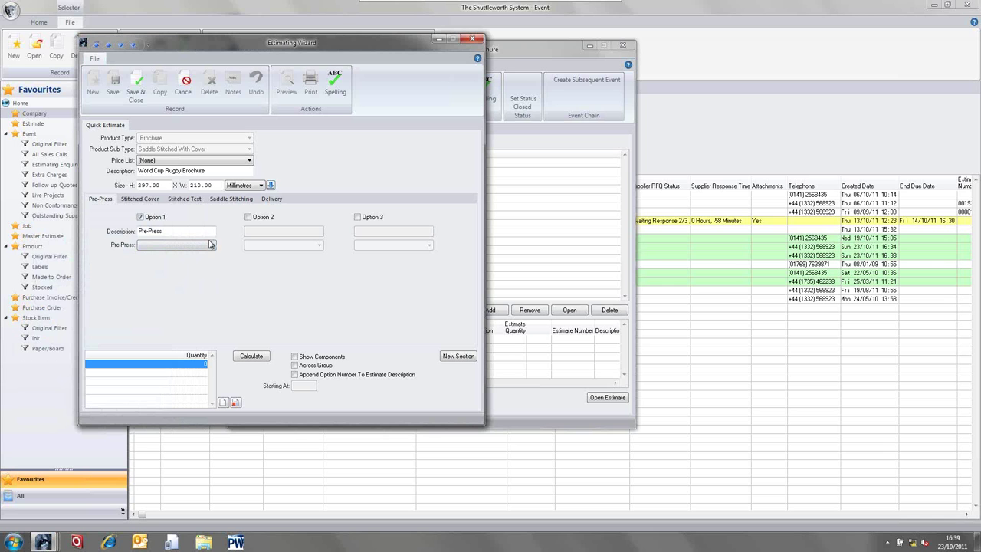
left_click(162, 246)
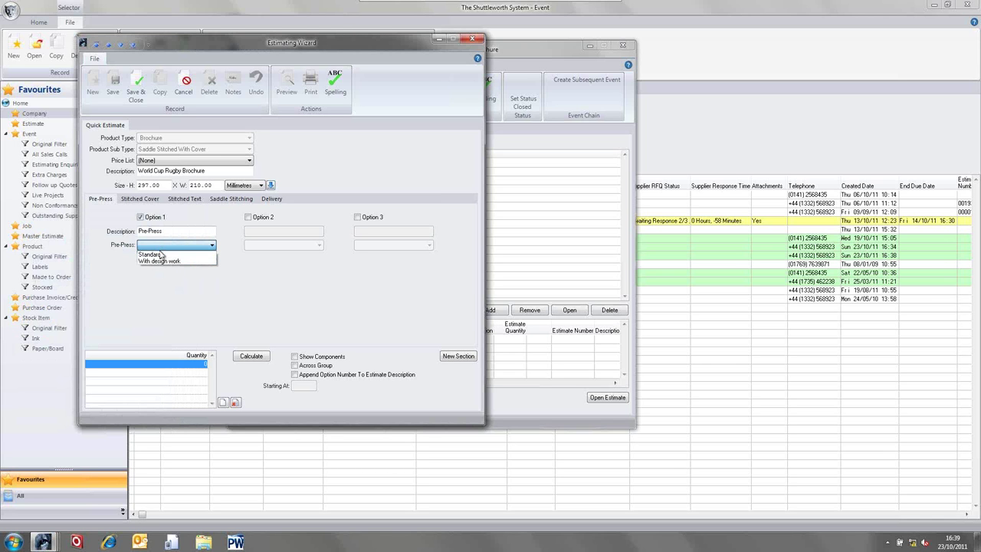
left_click(159, 254)
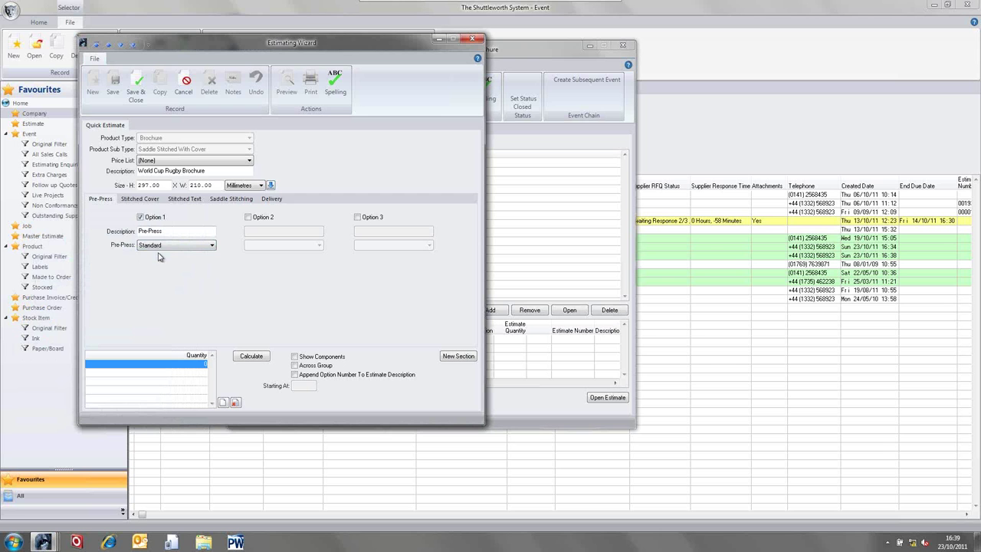
- Specify the stitched cover with FSC Gloss 300gsm material and 4/4 Process colours
left_click(139, 199)
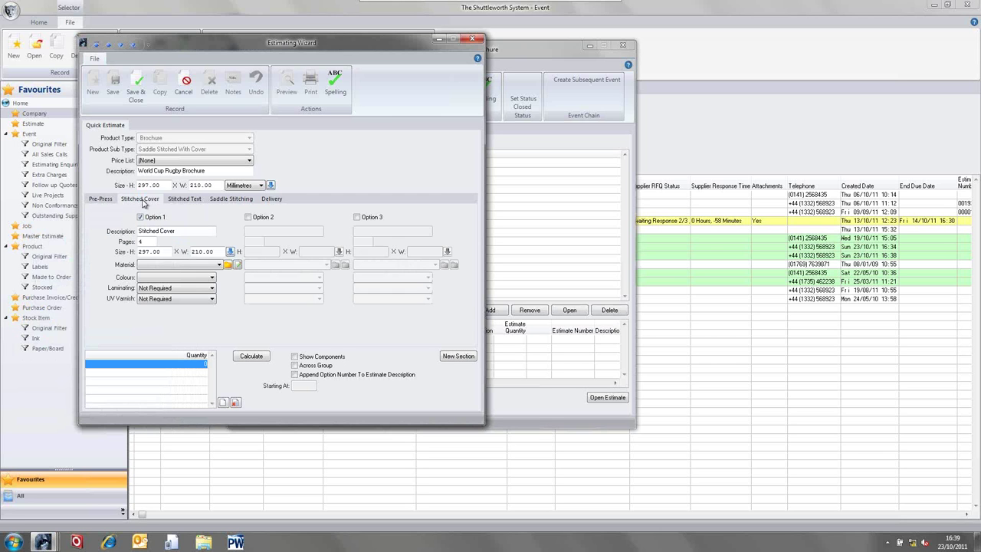
left_click(183, 265)
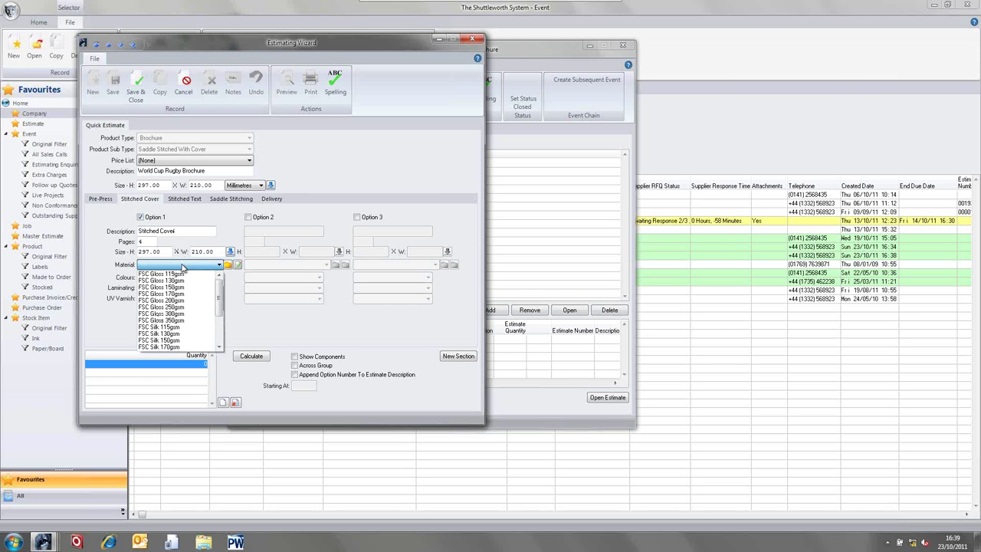
left_click(181, 316)
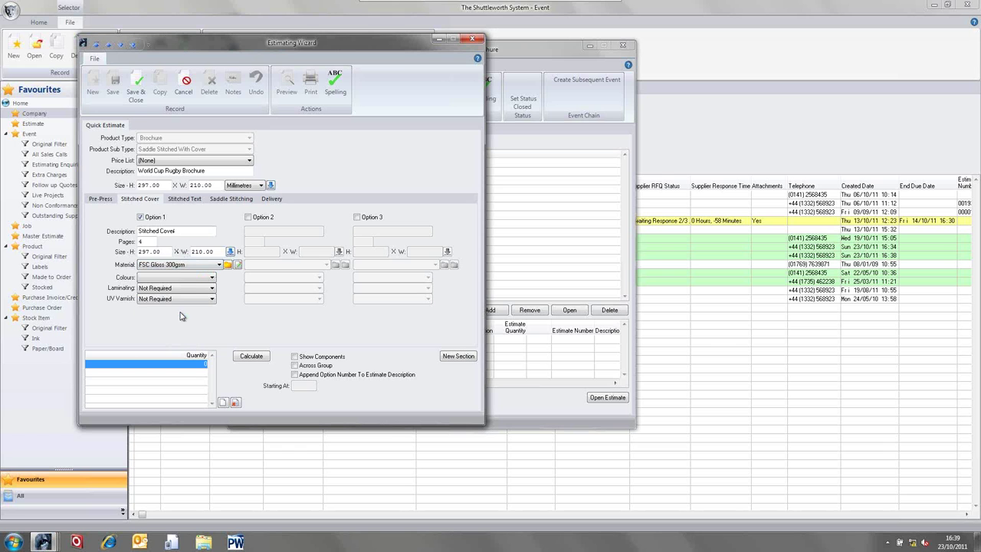
left_click(193, 278)
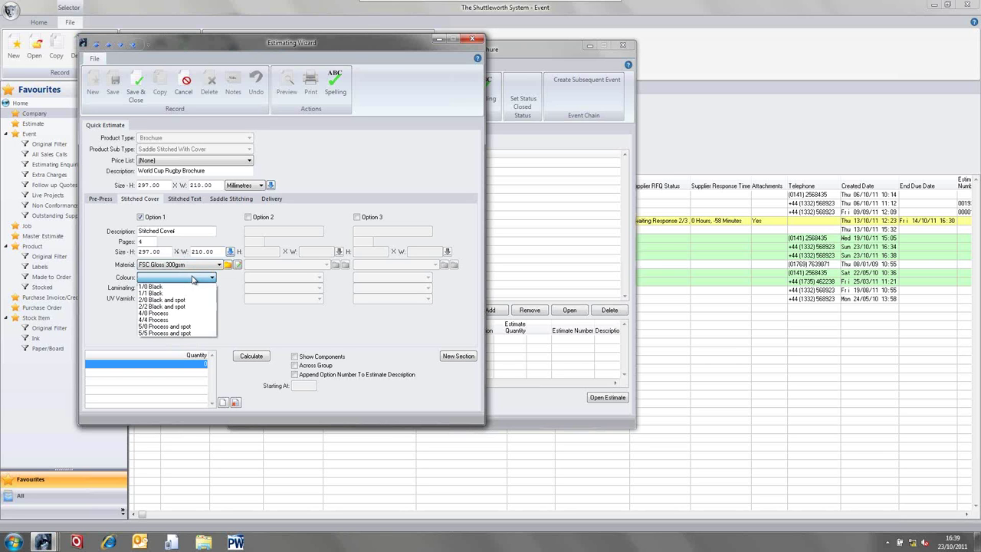
left_click(181, 320)
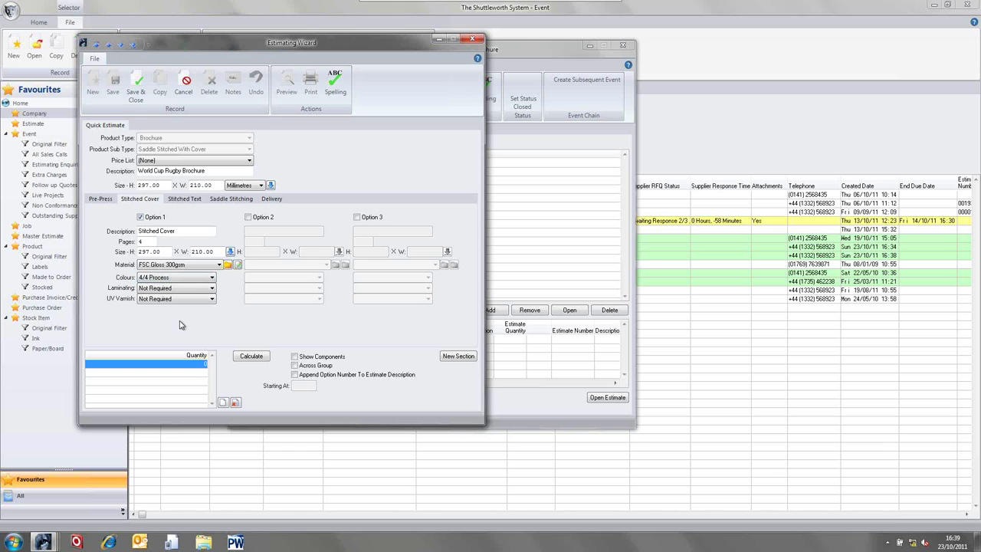
- Specify the stitched text as 16 pages on FSC Gloss 130gsm with 4/4 Process colours
left_click(196, 201)
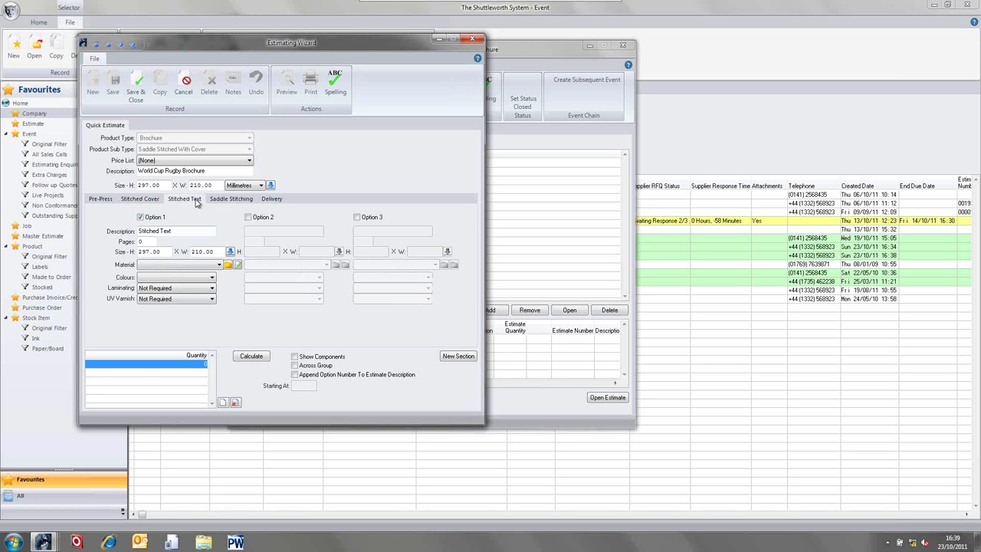
left_click(161, 264)
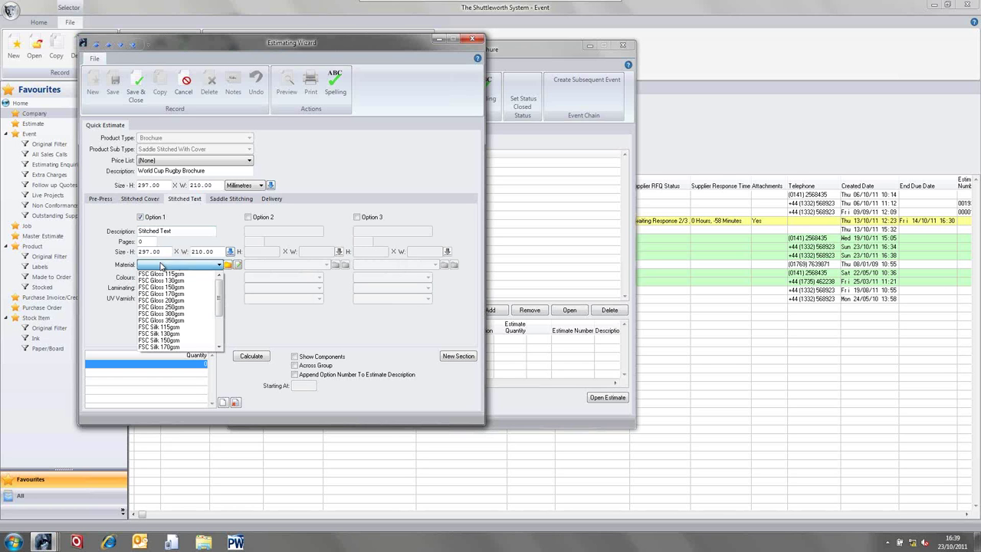
left_click(153, 243)
left_click(144, 242)
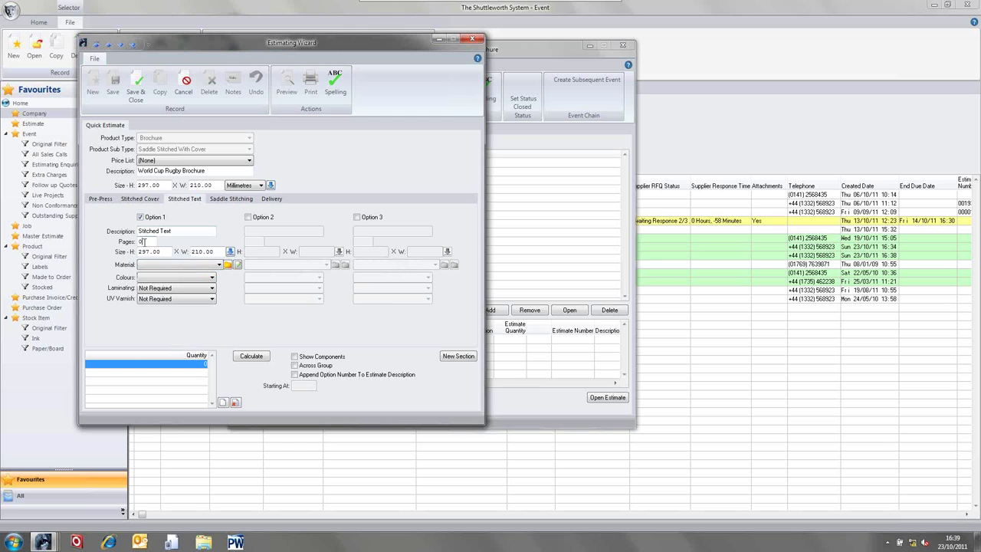
type("16")
key("Tab")
left_click(147, 265)
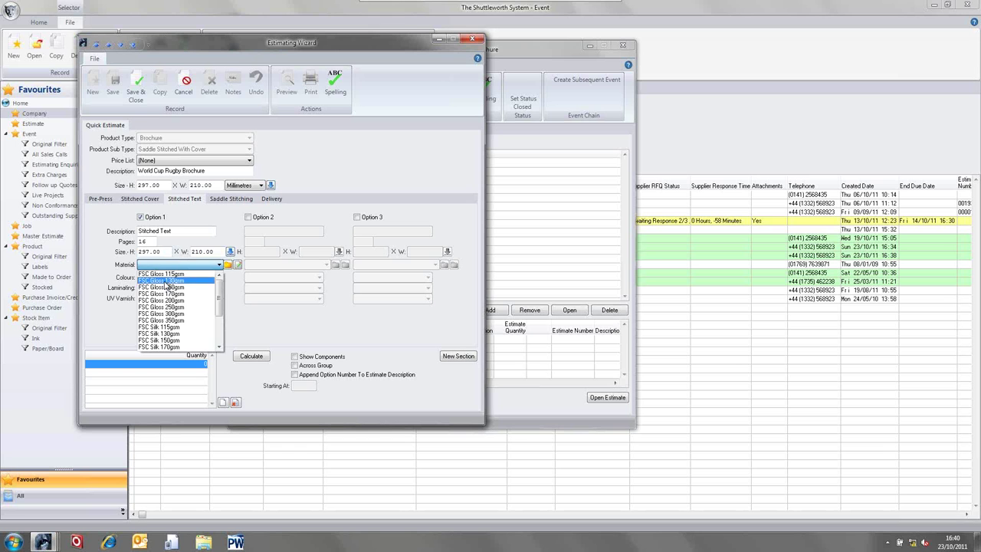
left_click(165, 283)
left_click(182, 279)
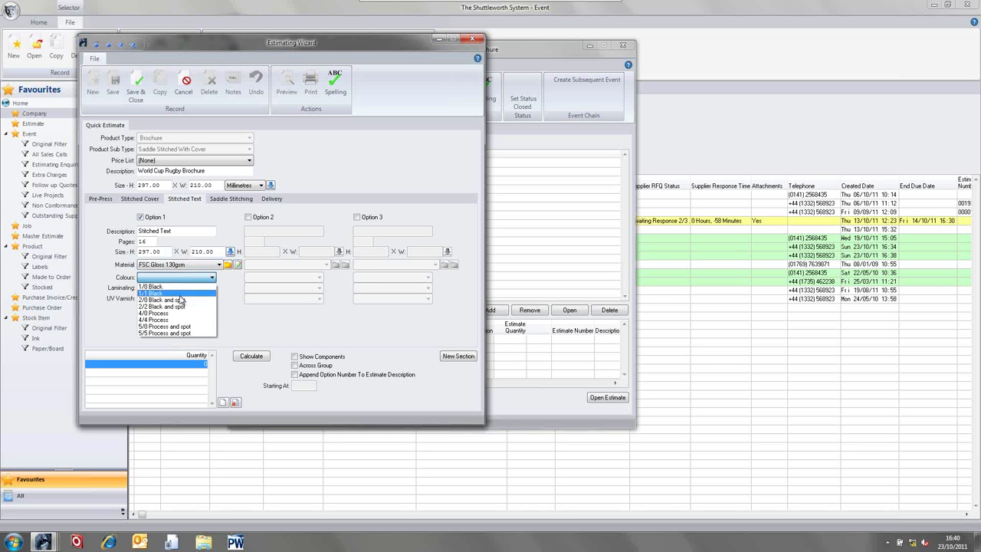
left_click(176, 320)
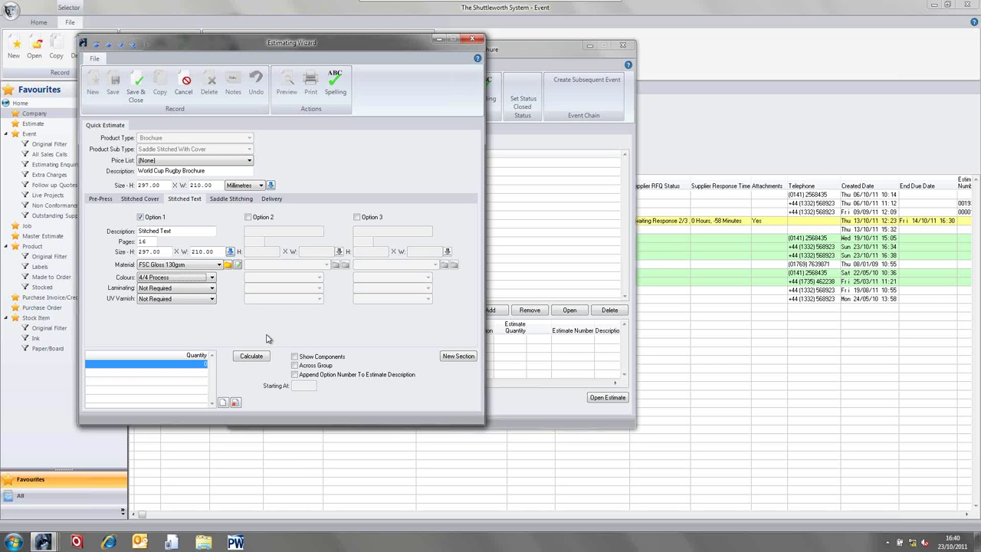
- Keep the default saddle stitching and set the delivery option to Zone 2
left_click(232, 198)
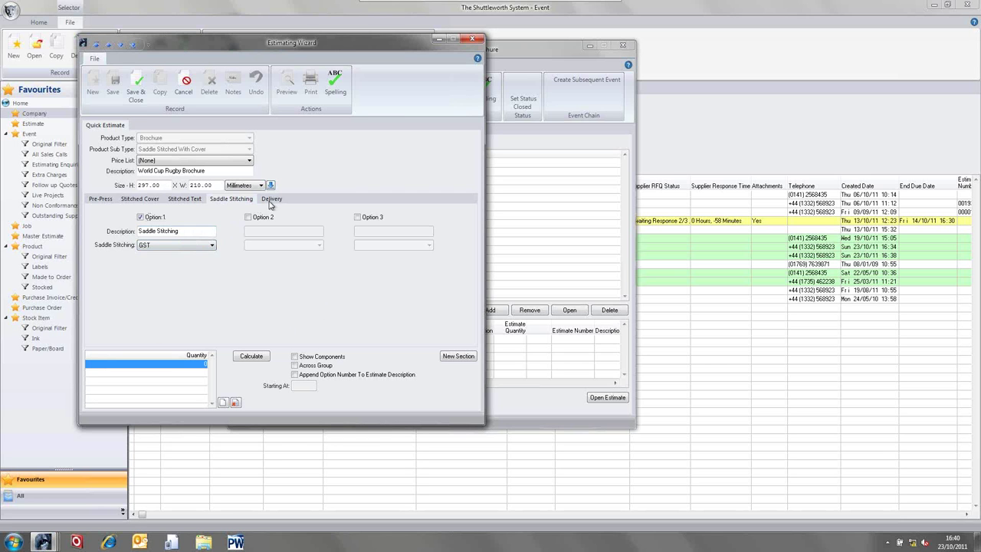
left_click(272, 201)
left_click(207, 246)
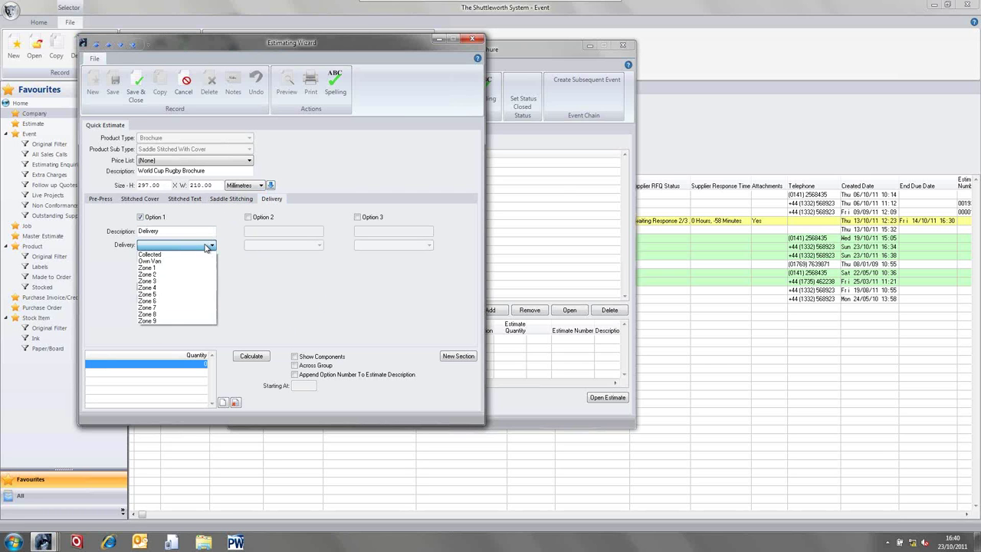
left_click(151, 278)
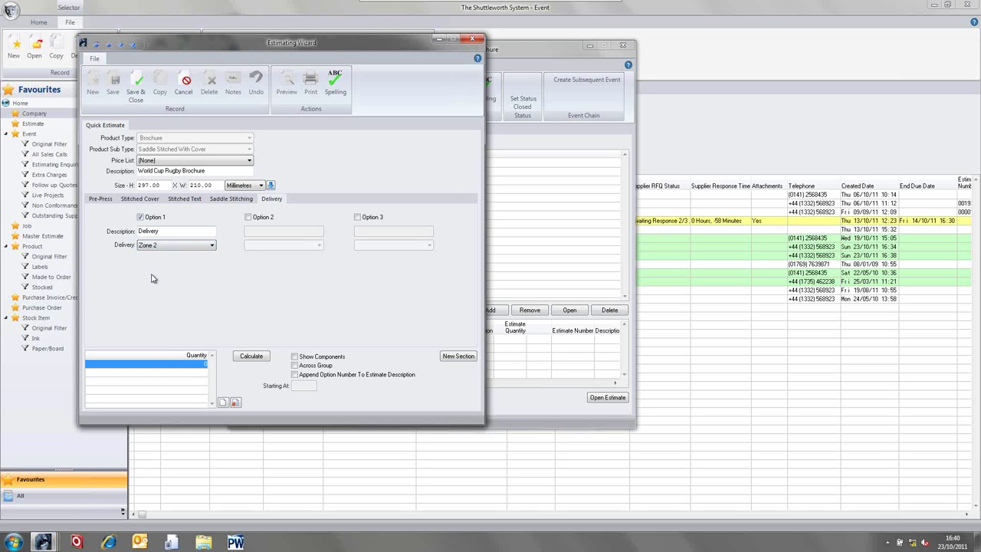
- Enter a quantity of 5,000 and calculate the brochure estimate
left_click(195, 363)
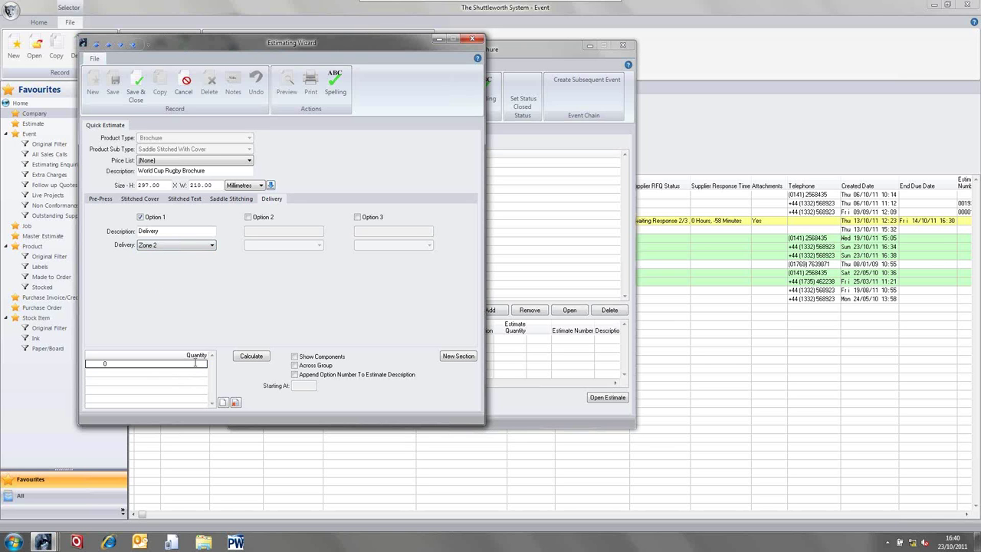
type("5,000")
key("Return")
left_click(252, 356)
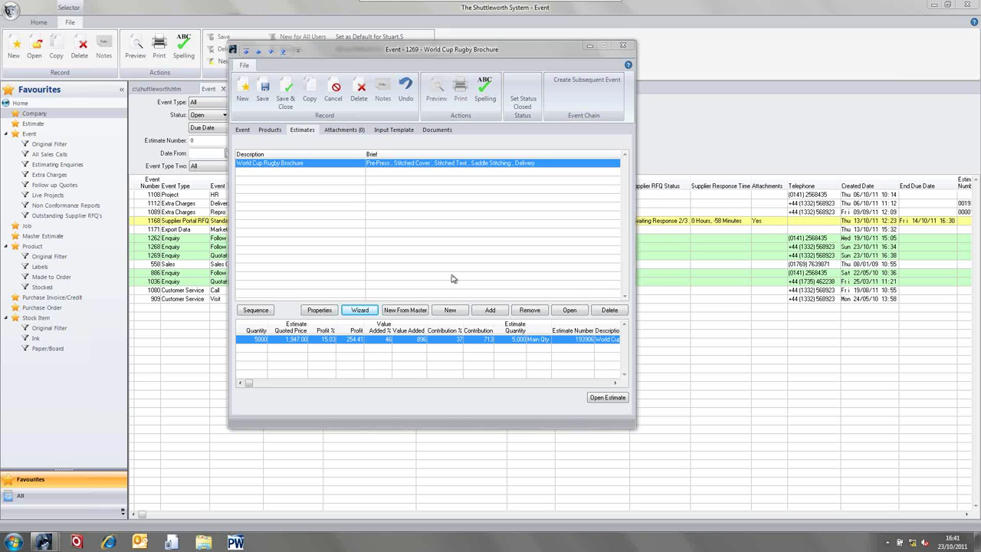
- Preview both pages of the Enquiry Quotation With Summary document for the World Cup Rugby Brochure, and close the preview
left_click(443, 132)
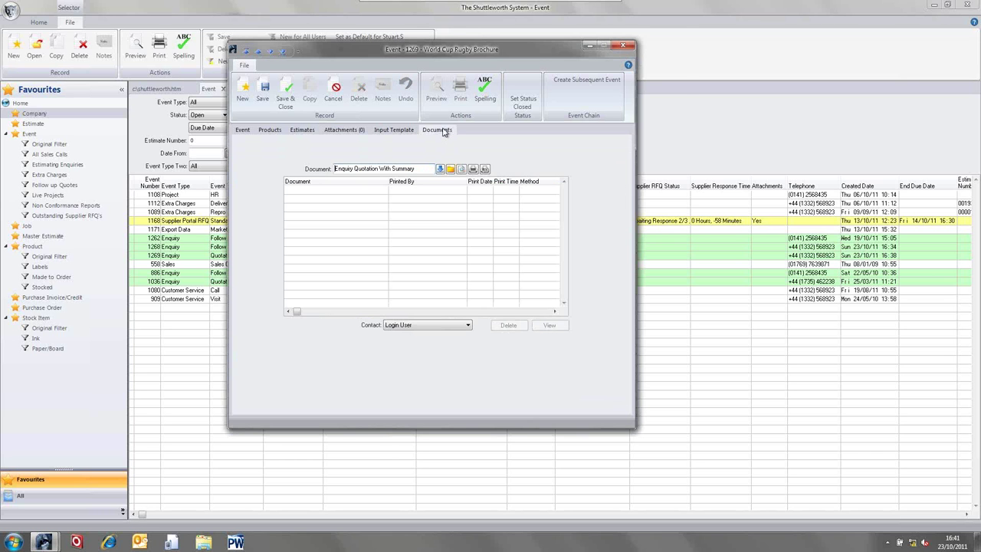
left_click(462, 169)
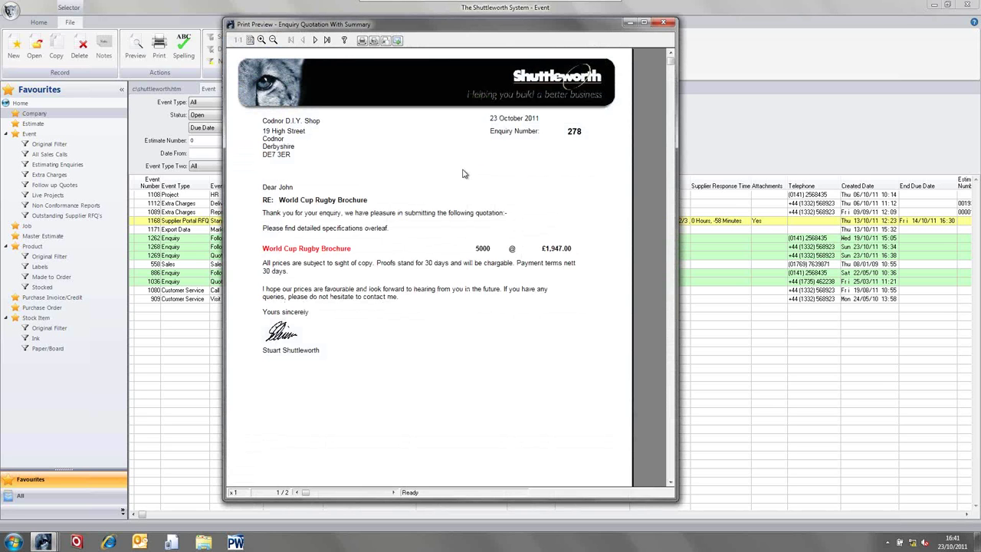
left_click(314, 41)
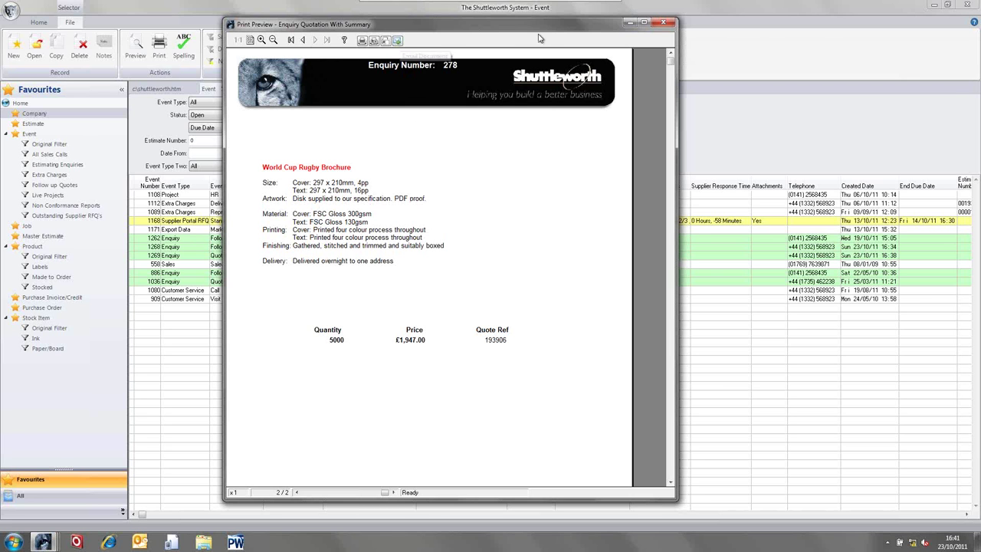
left_click(664, 23)
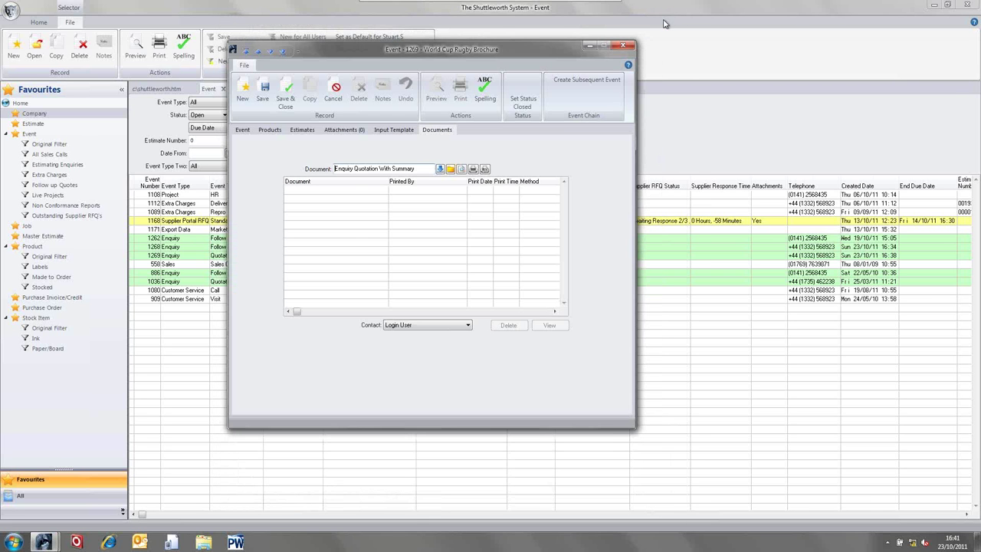
- Close out and save the brochure quotation event, creating and saving a subsequent Follow up Quote enquiry event with its default details
left_click(520, 105)
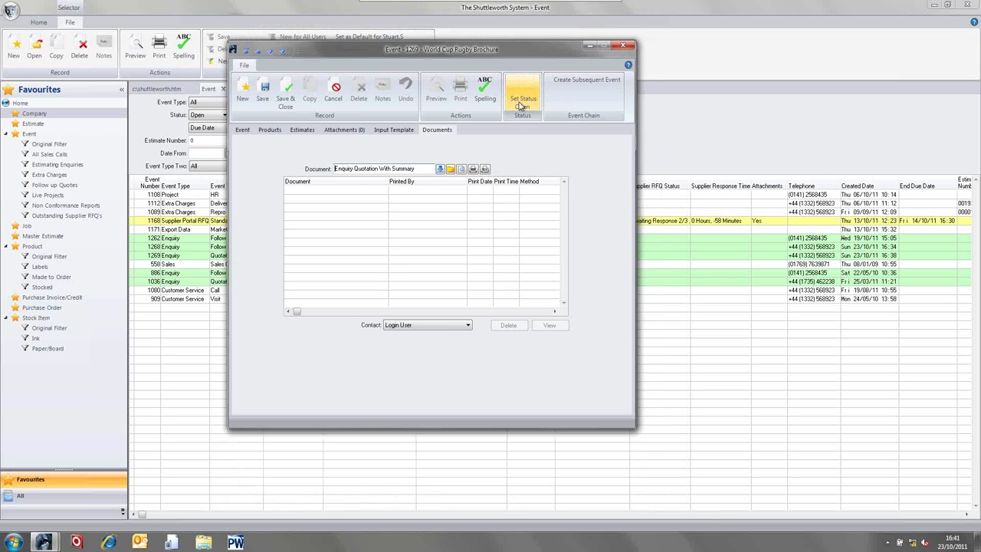
left_click(286, 100)
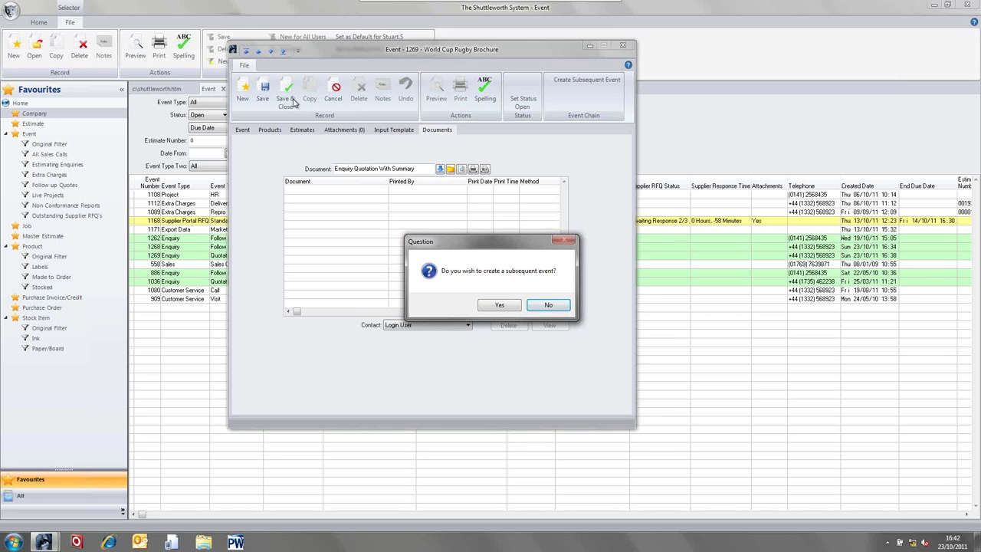
left_click(499, 306)
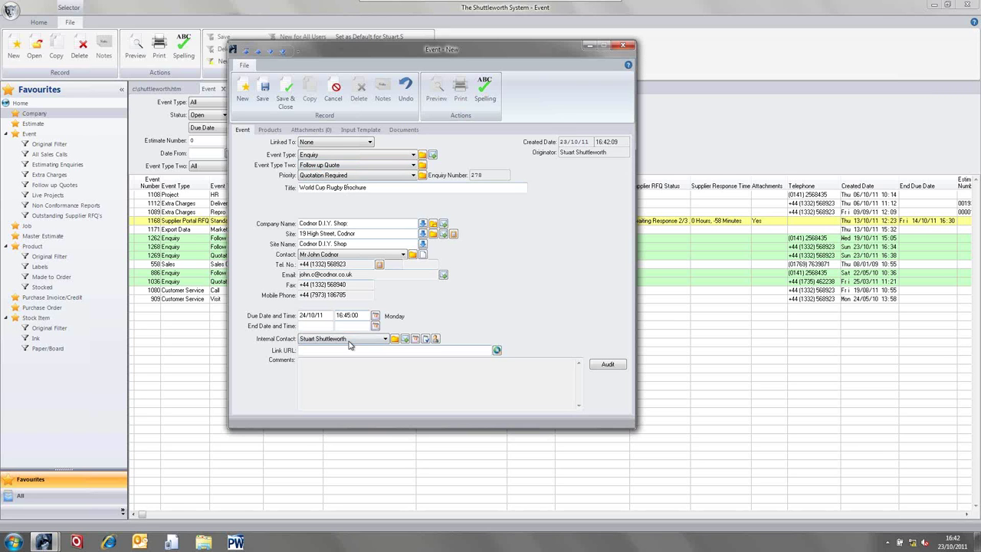
left_click(287, 93)
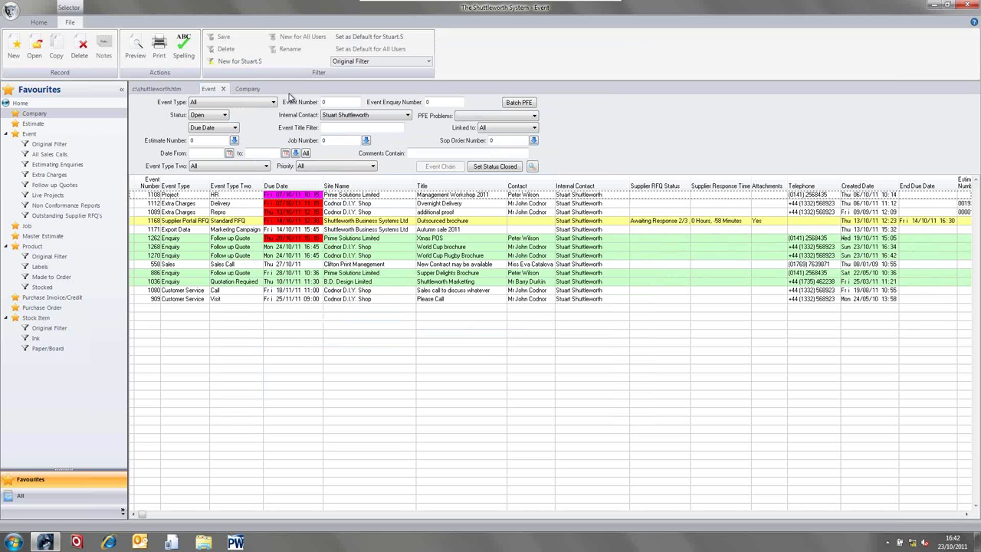